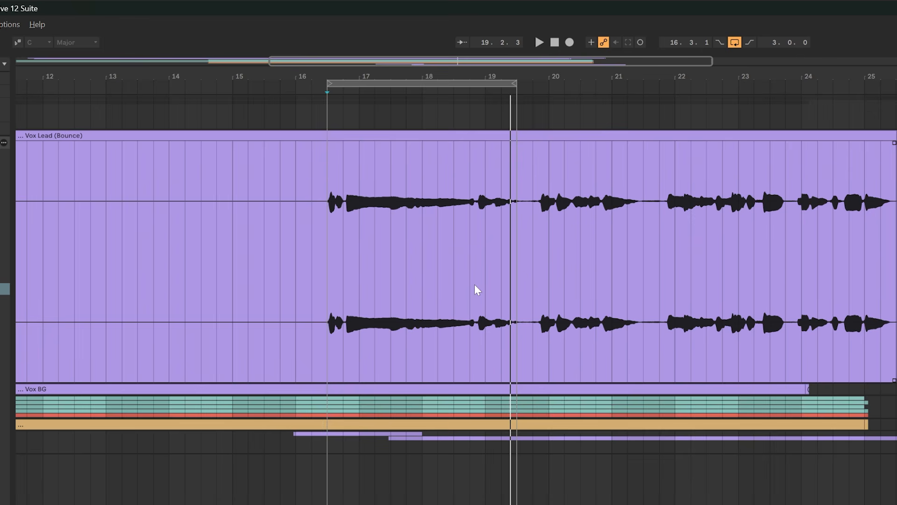
Step: Play the looped lead vocal section and analyze its level with pureLevel on the VOX-LEAD track
key("space")
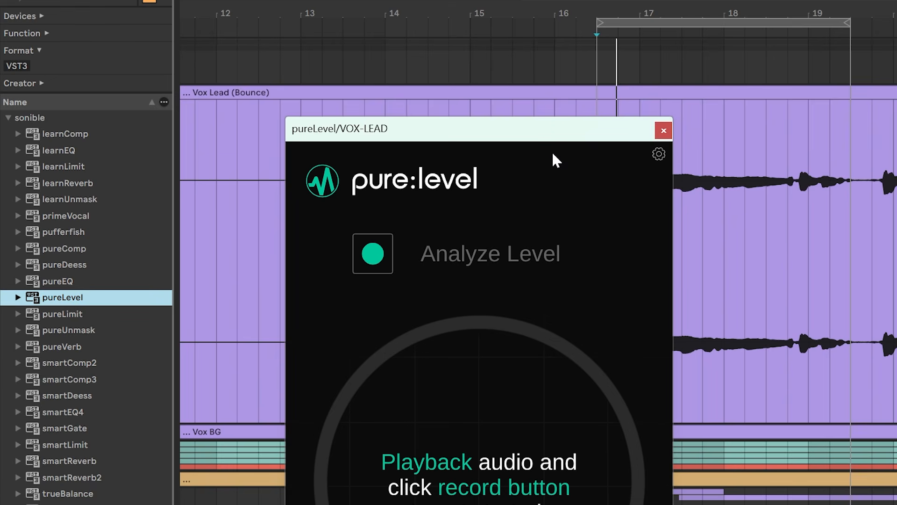
key("space")
left_click(388, 250)
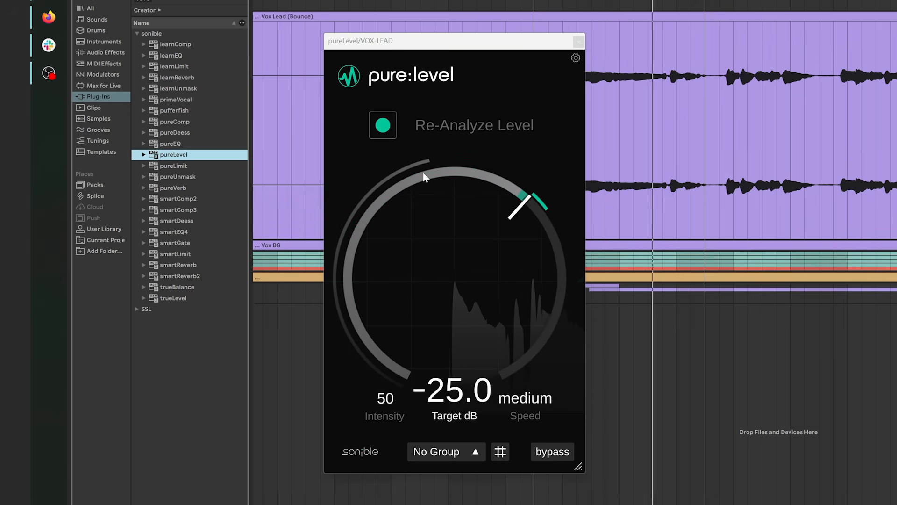
Step: Compare the lead vocal with and without pureLevel by toggling the plug-in's bypass during playback
left_click(550, 455)
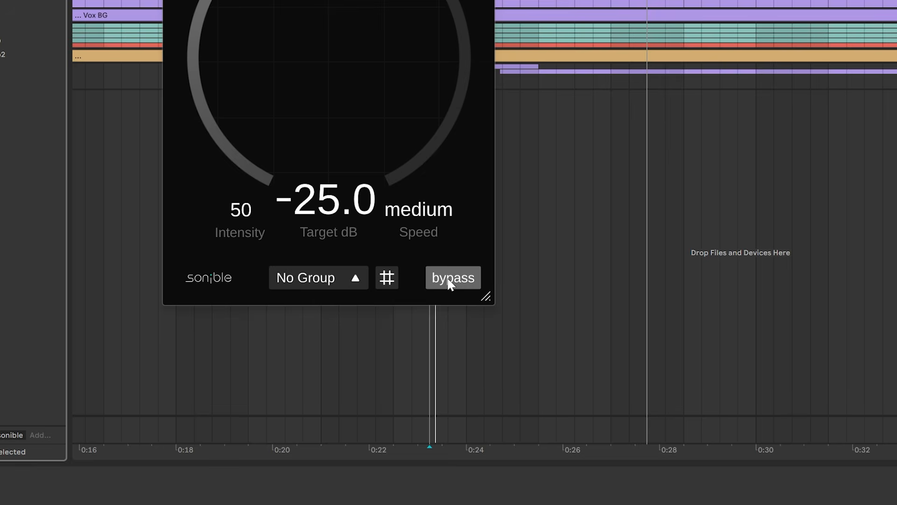
left_click(449, 281)
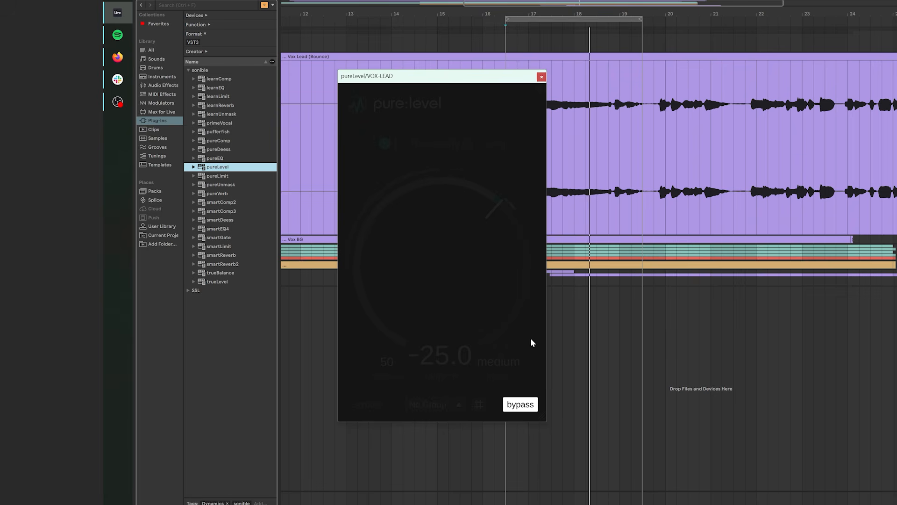
left_click(531, 408)
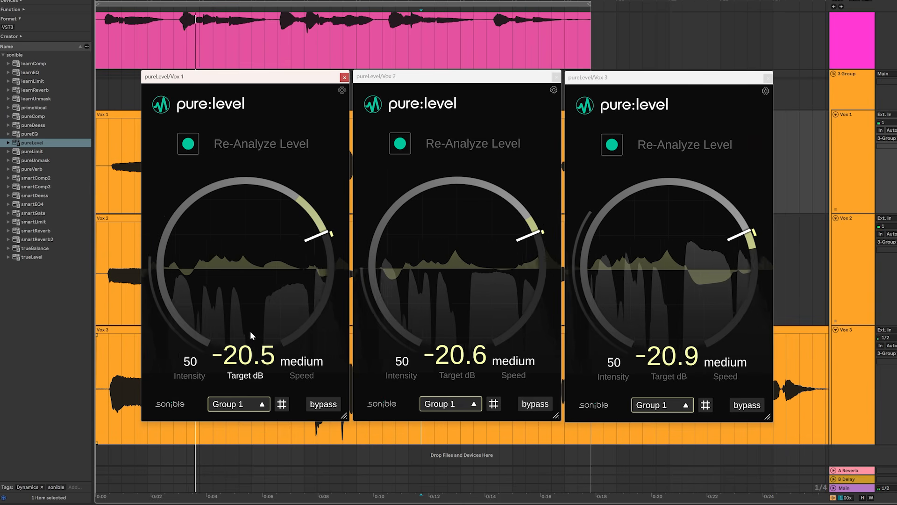
Step: Play the selected section and analyze the background vocals' level with pureLevel on the VOX-BG track
left_click_drag(251, 331, 258, 355)
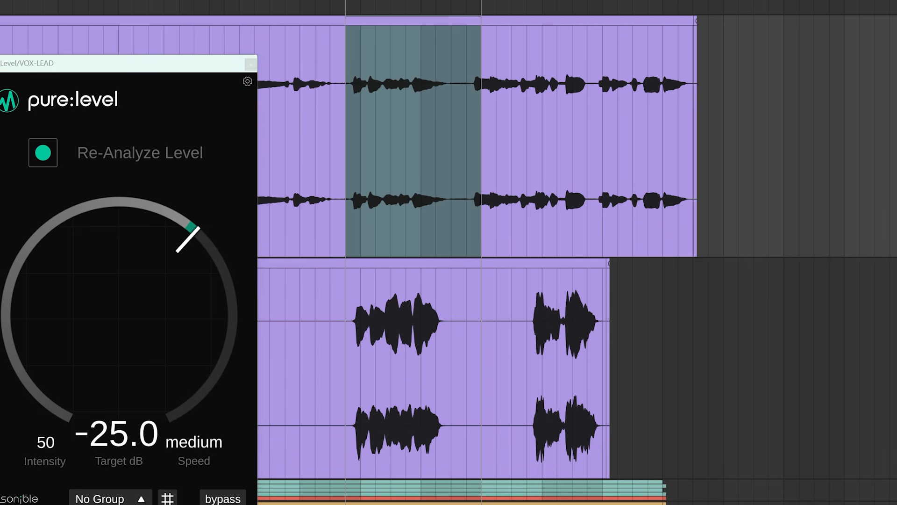
key("space")
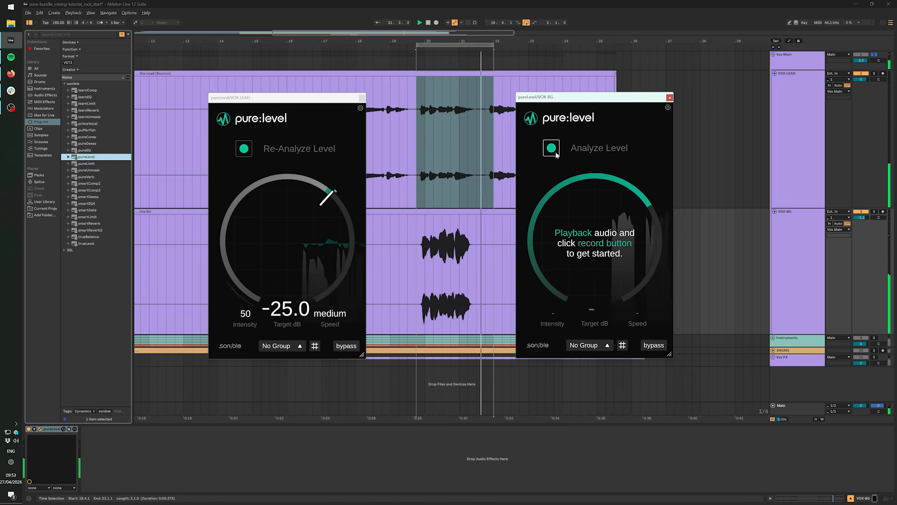
left_click(556, 154)
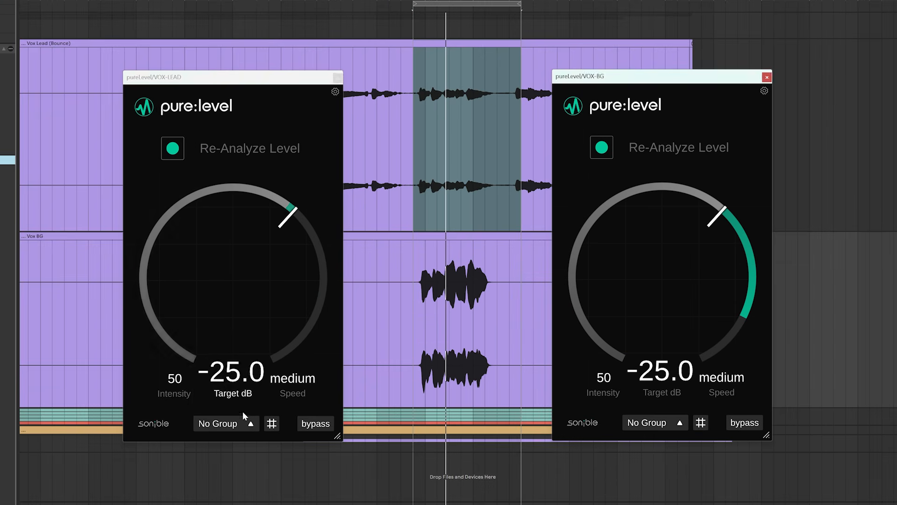
Step: Assign the pureLevel instances on VOX-LEAD and VOX-BG to Group 1 and play back the grouped vocals
left_click(243, 414)
left_click(232, 354)
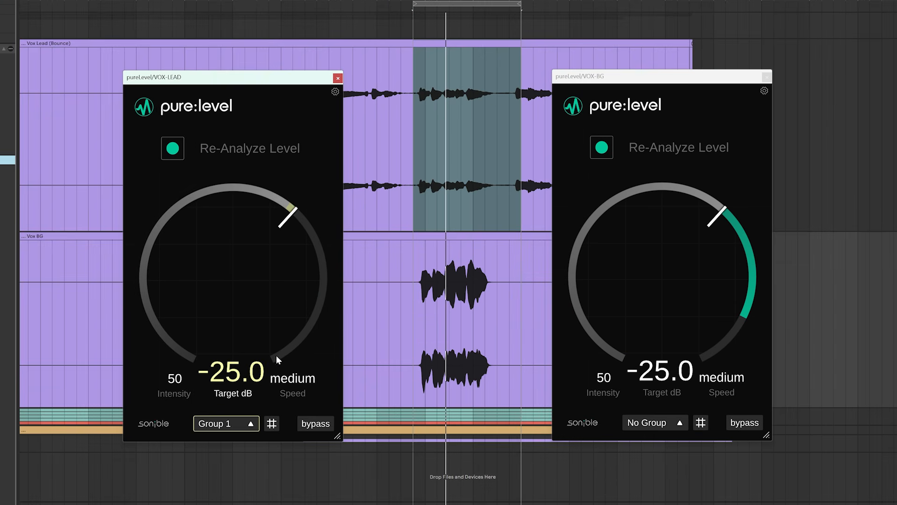
left_click(654, 422)
left_click(635, 356)
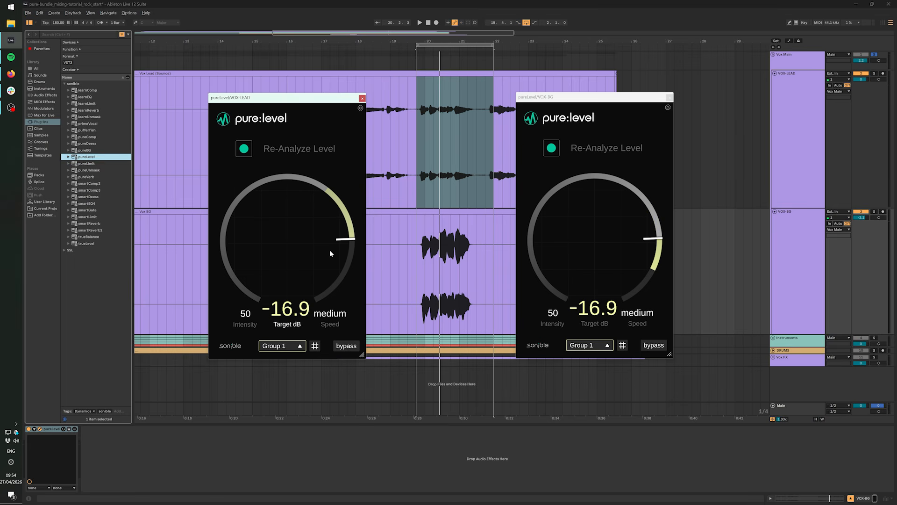
key("space")
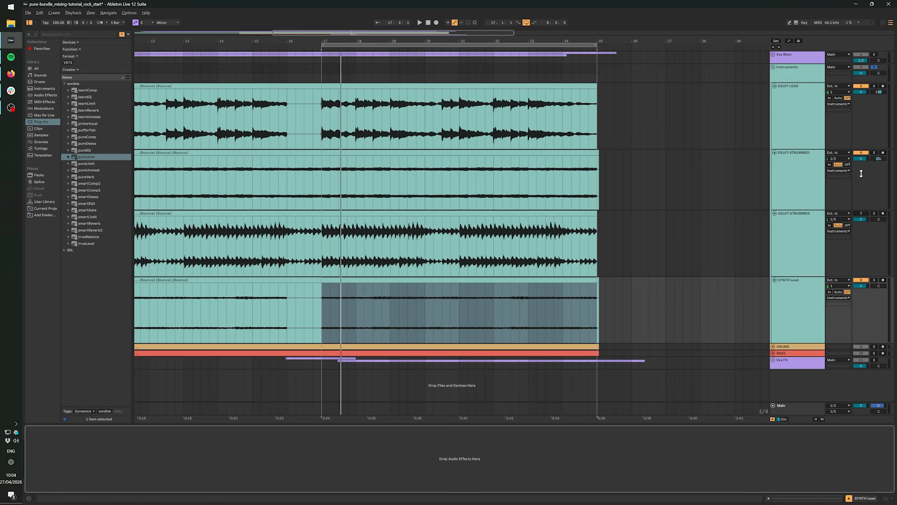
Step: Audition the EGUIT-STRUMMED and AGUIT-STRUMMED tracks by soloing each one during playback
left_click(875, 153)
key("space")
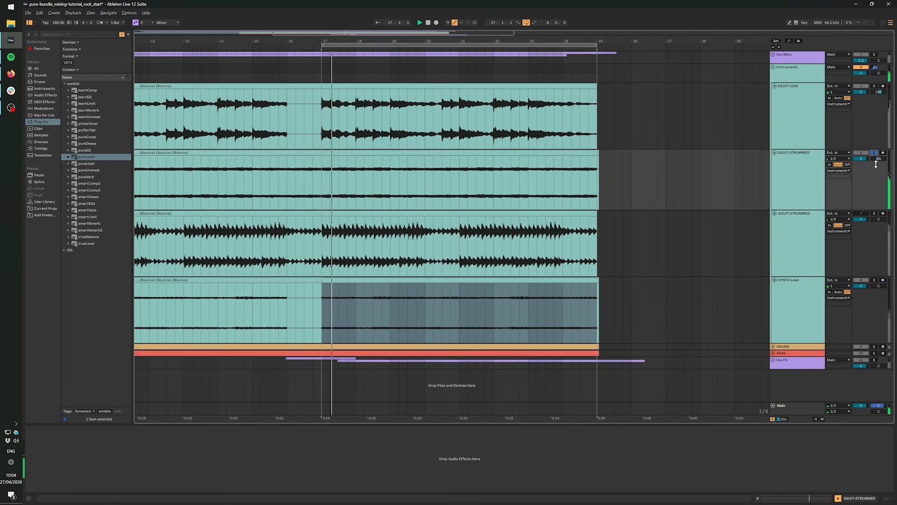
left_click(874, 213)
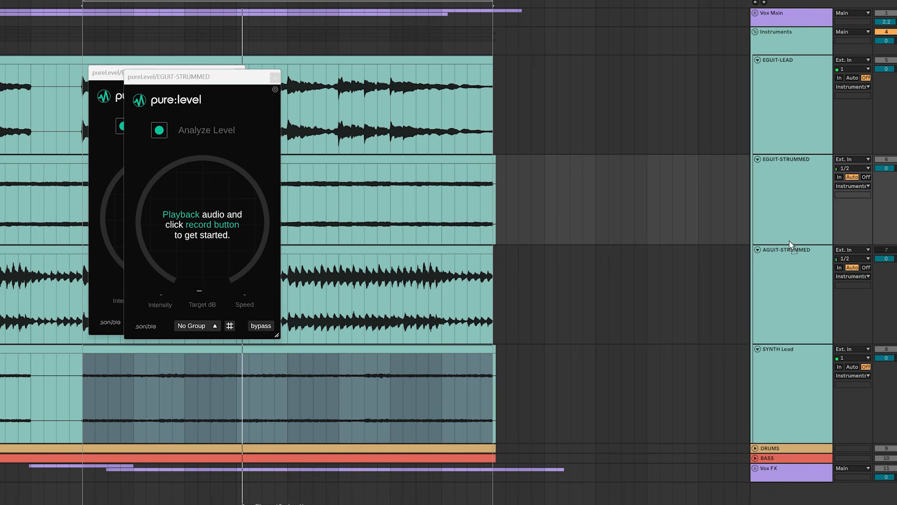
Step: Add pureLevel to the AGUIT-STRUMMED and SYNTH Lead tracks
left_click(790, 243)
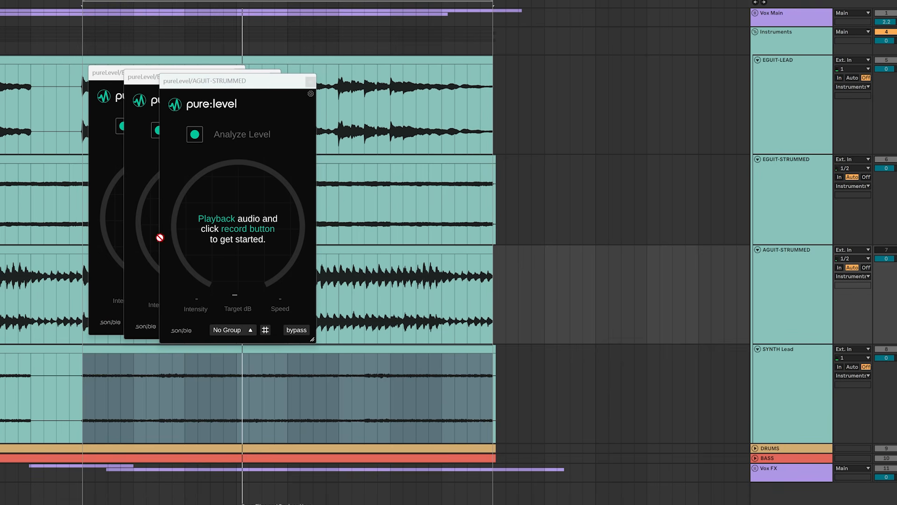
left_click(813, 386)
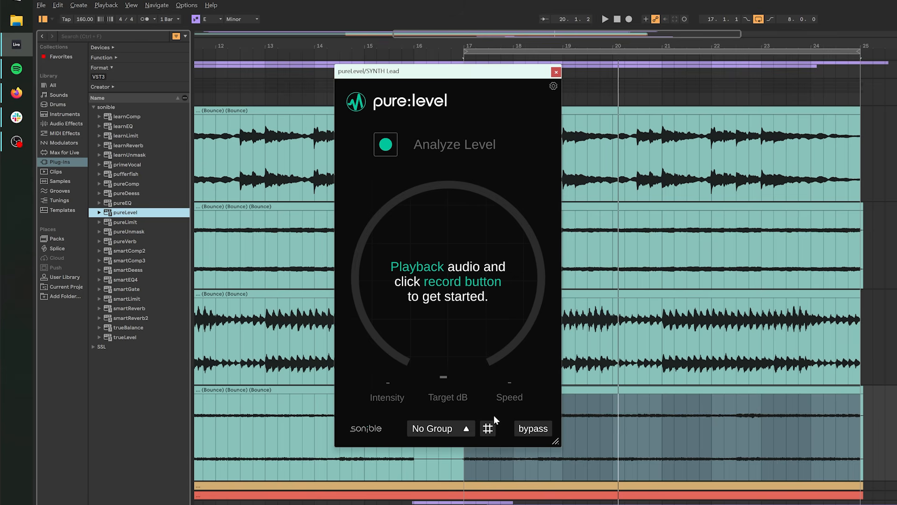
Step: Assign EGUIT-LEAD and SYNTH Lead to Group 2 in pureLevel's group overview and start playback
left_click(488, 428)
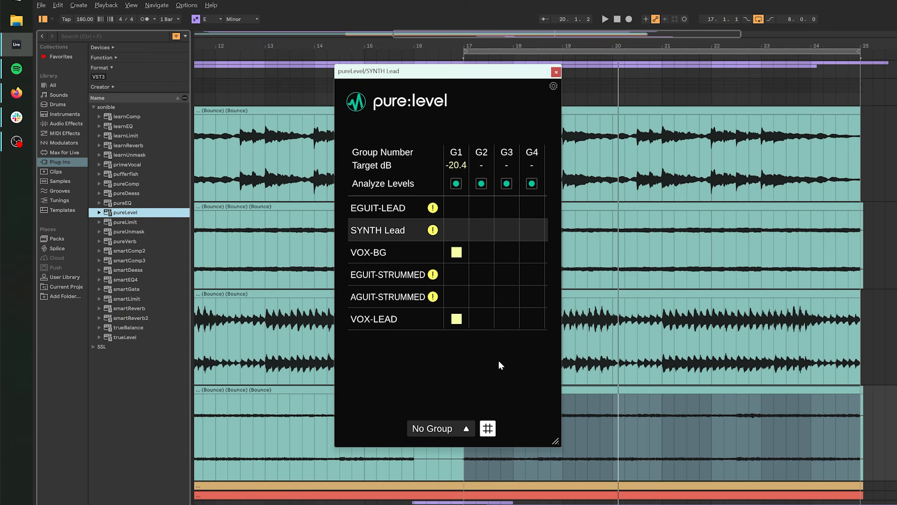
left_click(485, 207)
left_click(483, 230)
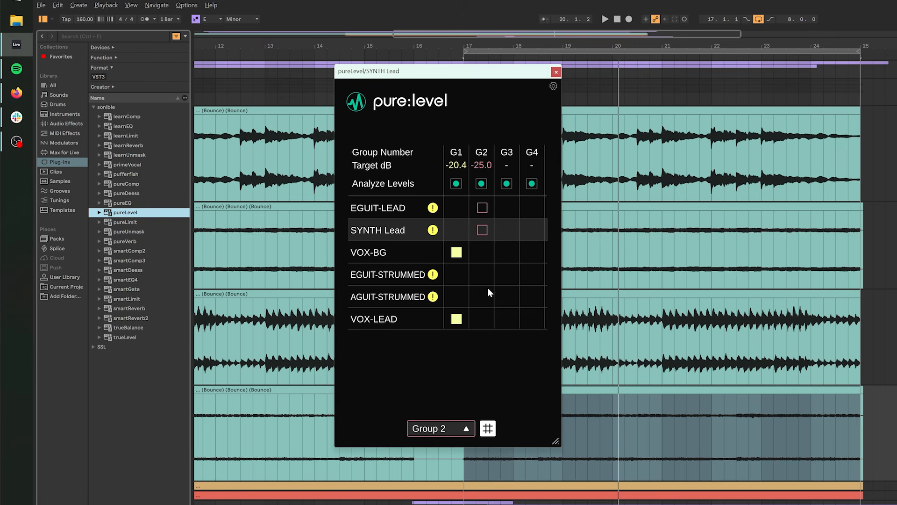
key("space")
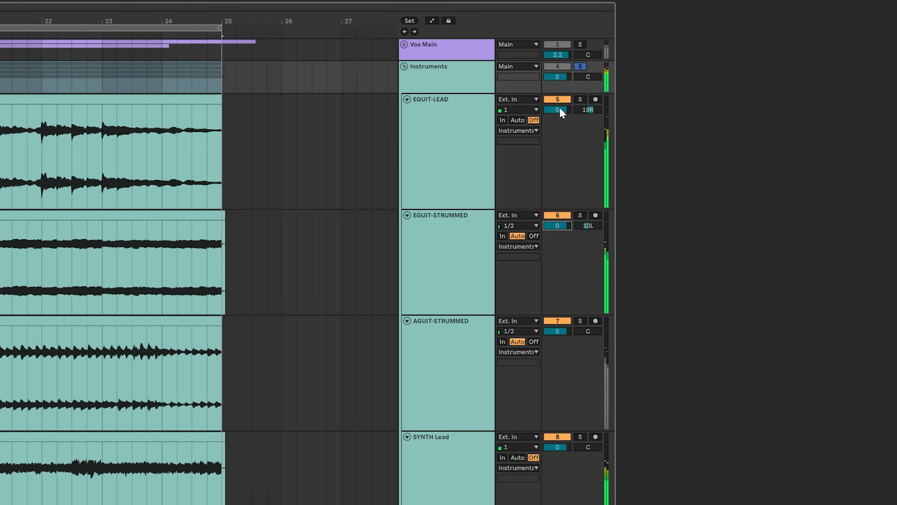
Step: Set the track volumes to -5.9 dB for EGUIT-LEAD, 2.5 dB for EGUIT-STRUMMED and about -6.7 dB for SYNTH Lead
left_click_drag(559, 110, 560, 138)
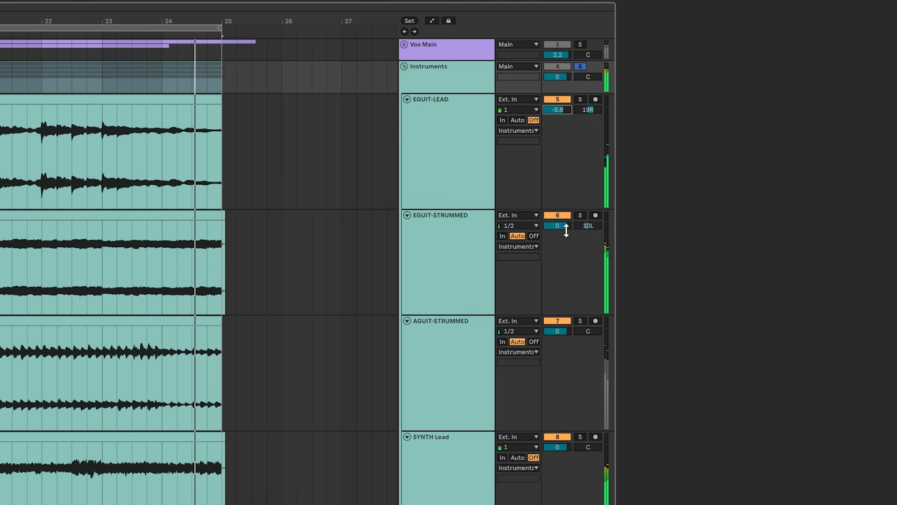
left_click_drag(557, 225, 557, 224)
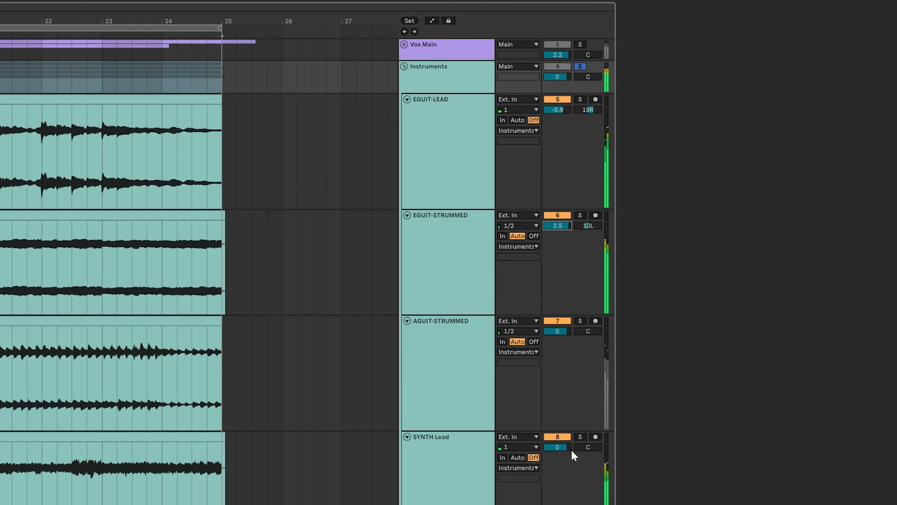
mouse_move(557, 447)
left_mouse_down()
mouse_move(558, 455)
mouse_move(561, 446)
left_mouse_up()
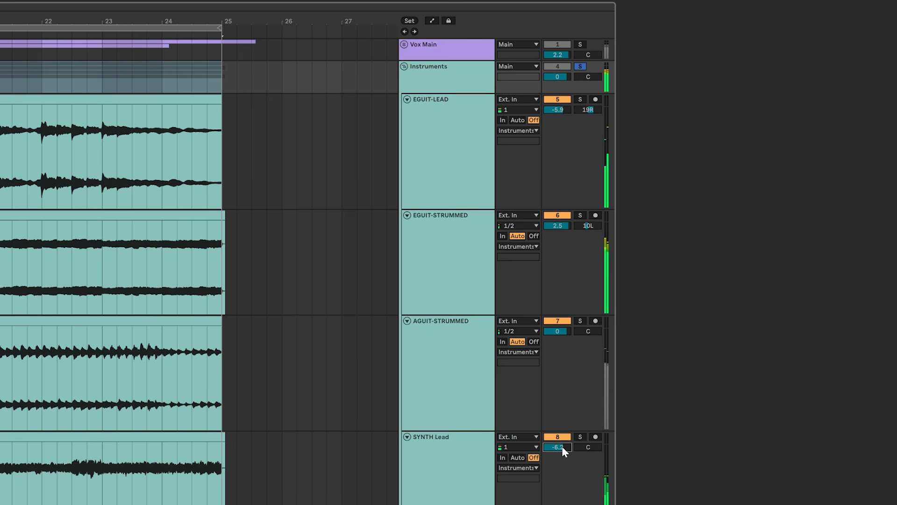
left_click_drag(561, 446, 563, 447)
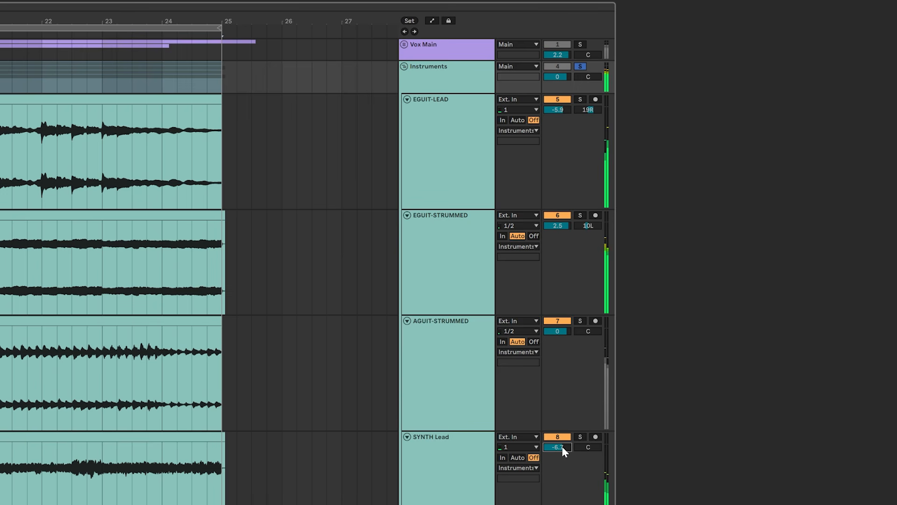
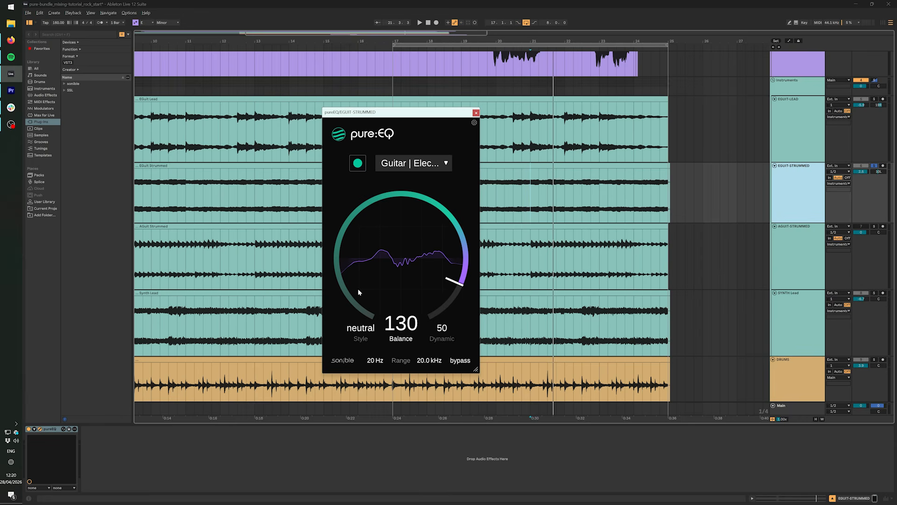
Step: Play the EGUIT-STRUMMED and AGUIT-STRUMMED tracks and compare each with its pureEQ bypassed and active
key("space")
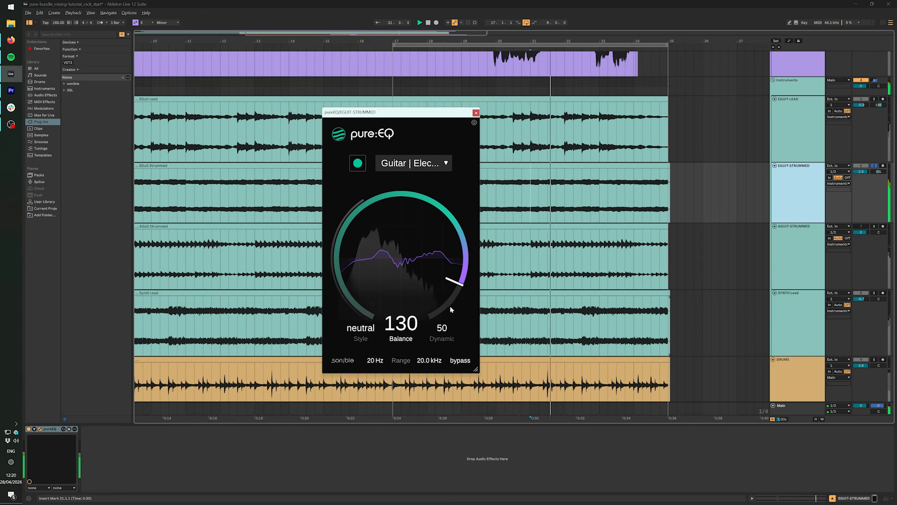
left_click(460, 361)
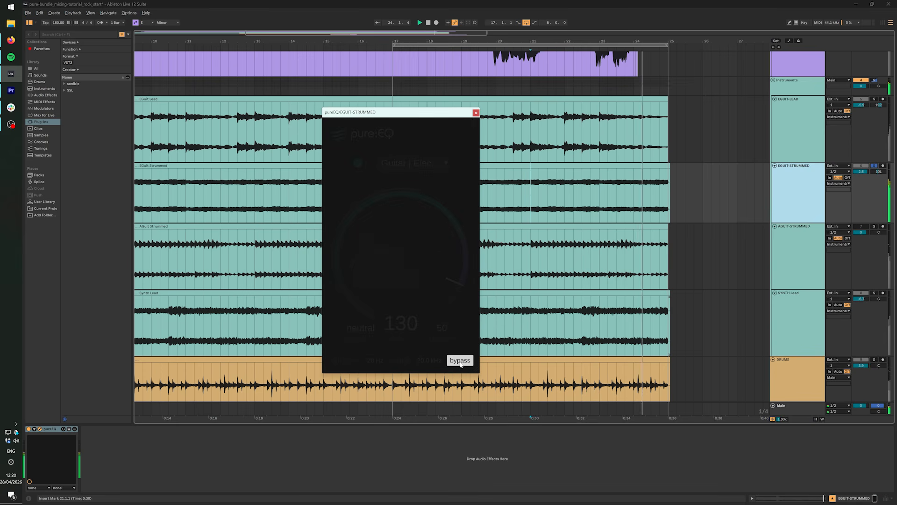
left_click(460, 362)
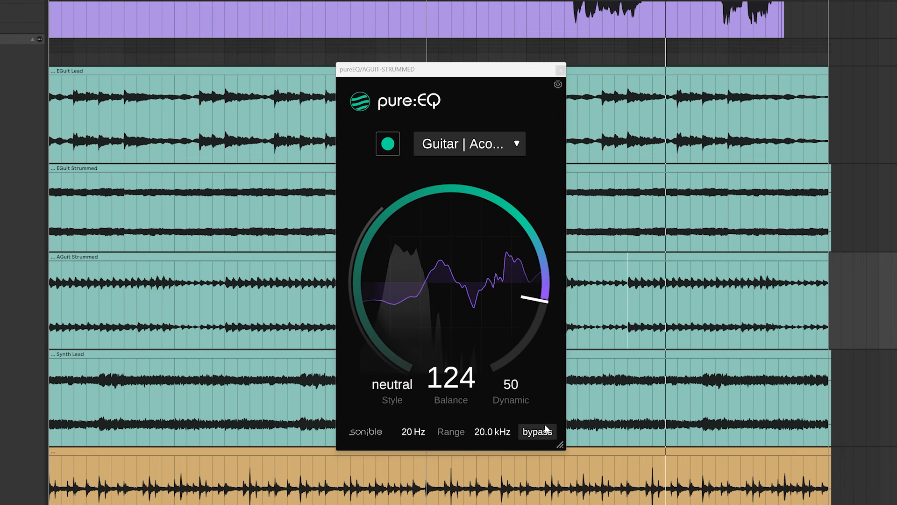
left_click(545, 432)
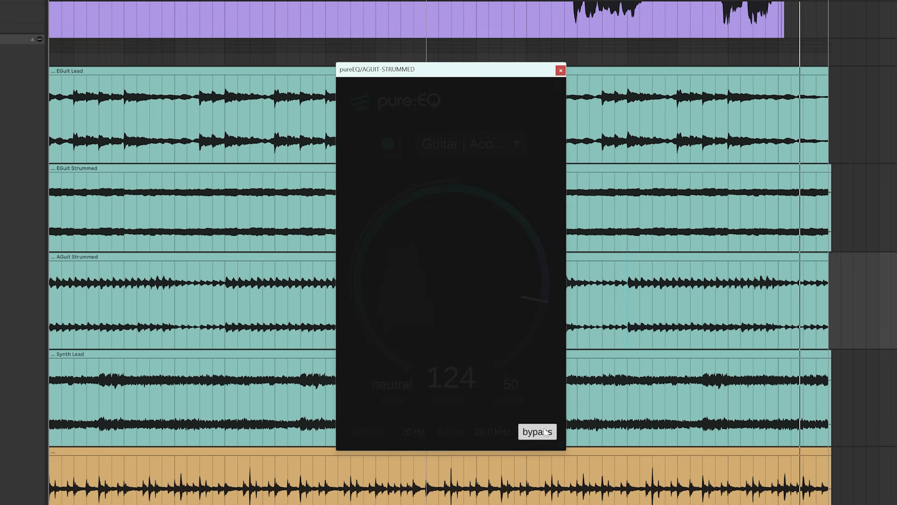
left_click(546, 433)
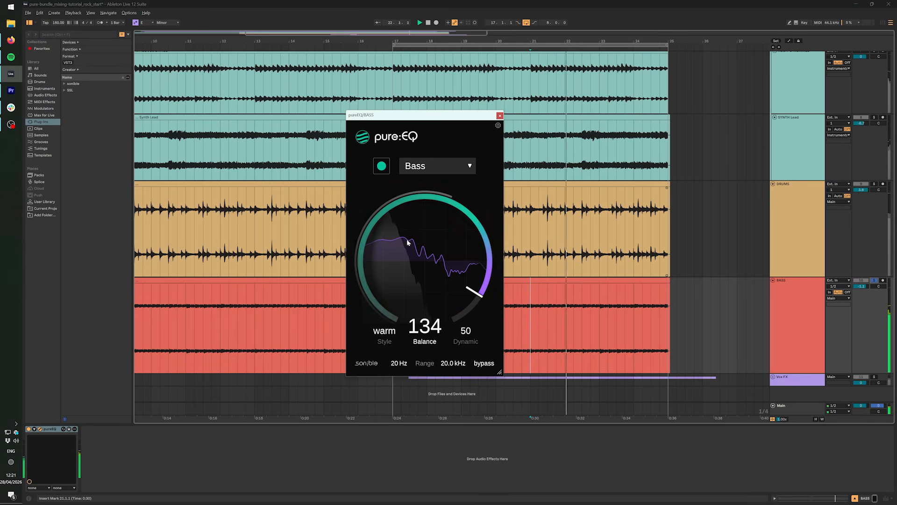
Step: Compare the BASS and DRUMS tracks with their pureEQ bypassed and active during playback
left_click(484, 363)
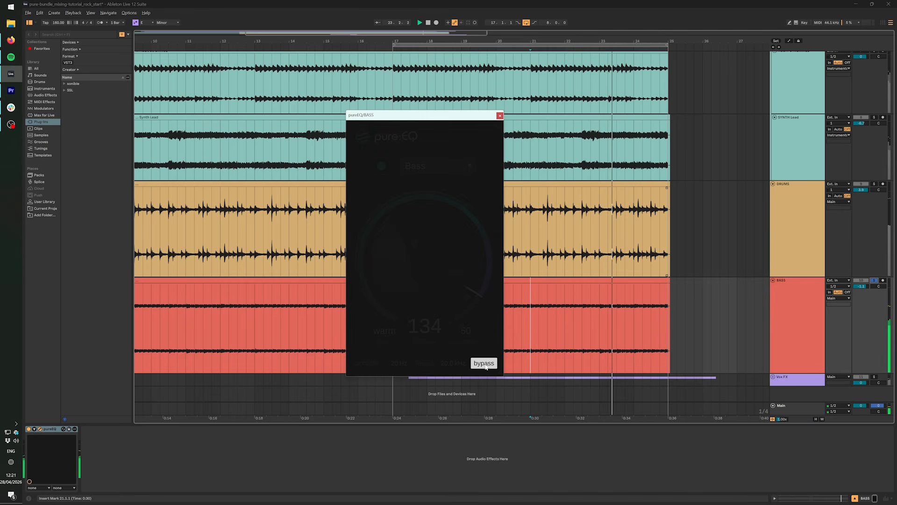
left_click(484, 364)
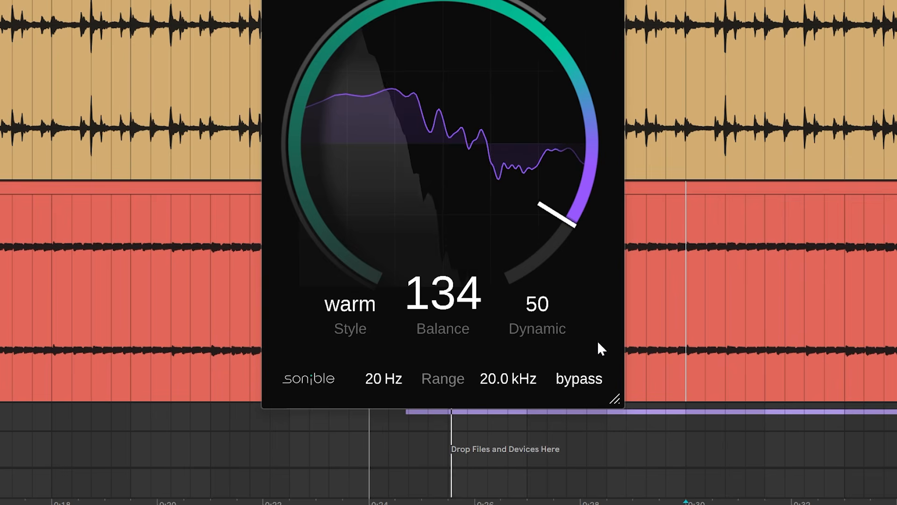
left_click(594, 376)
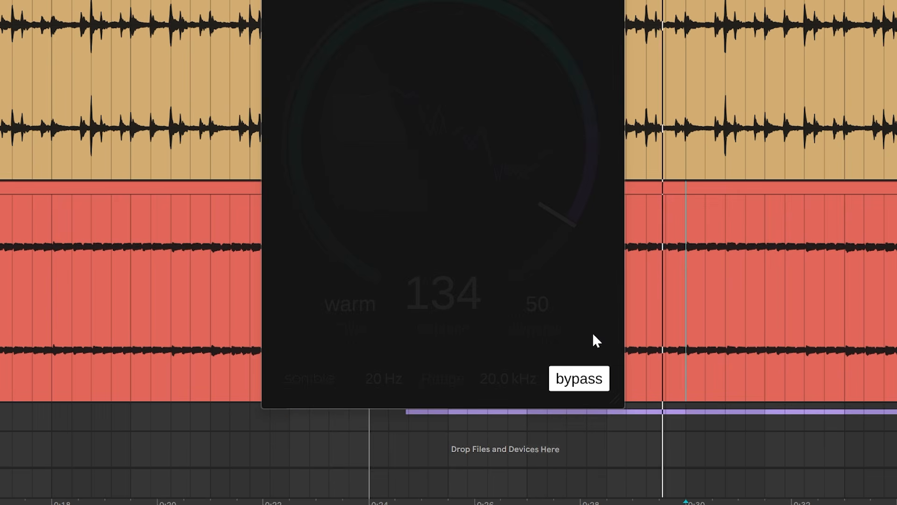
left_click(593, 379)
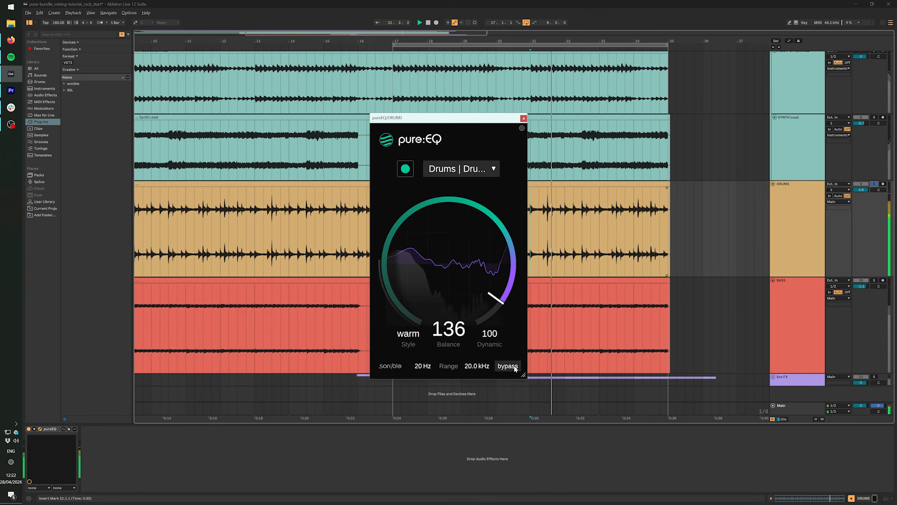
left_click(508, 366)
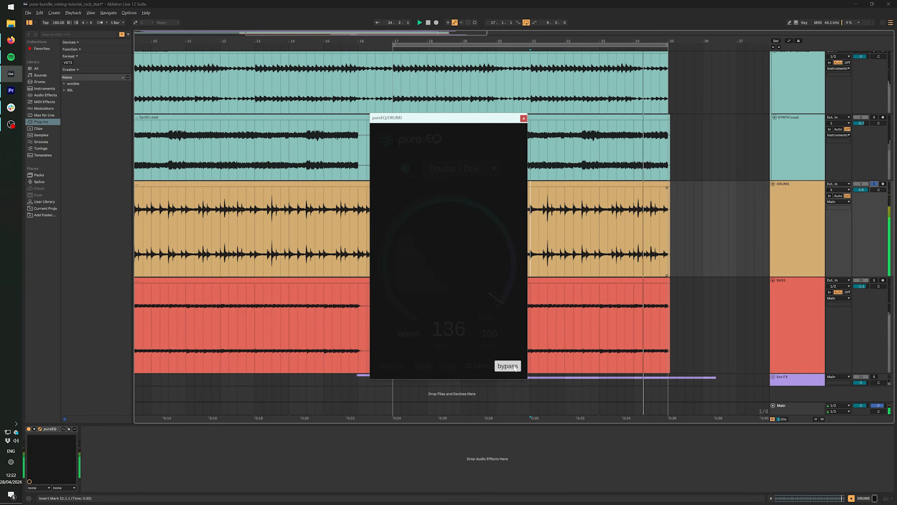
left_click(514, 367)
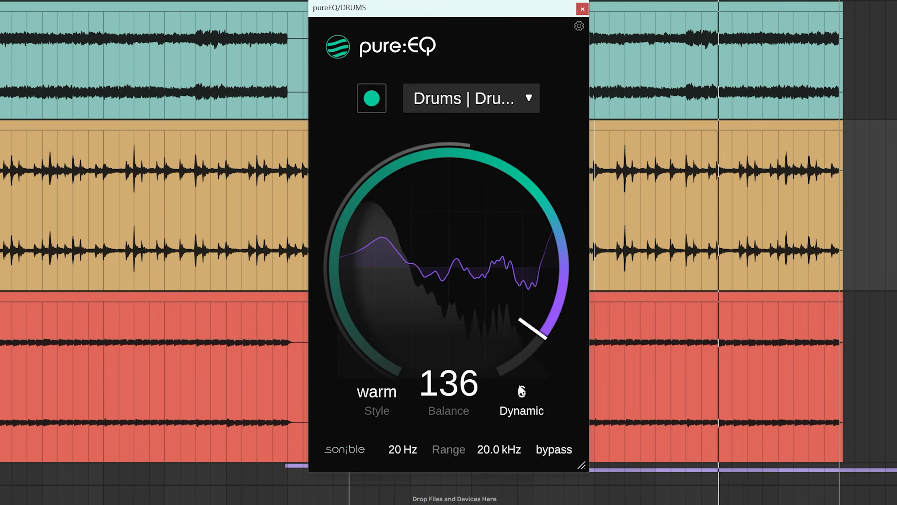
left_click_drag(522, 391, 509, 239)
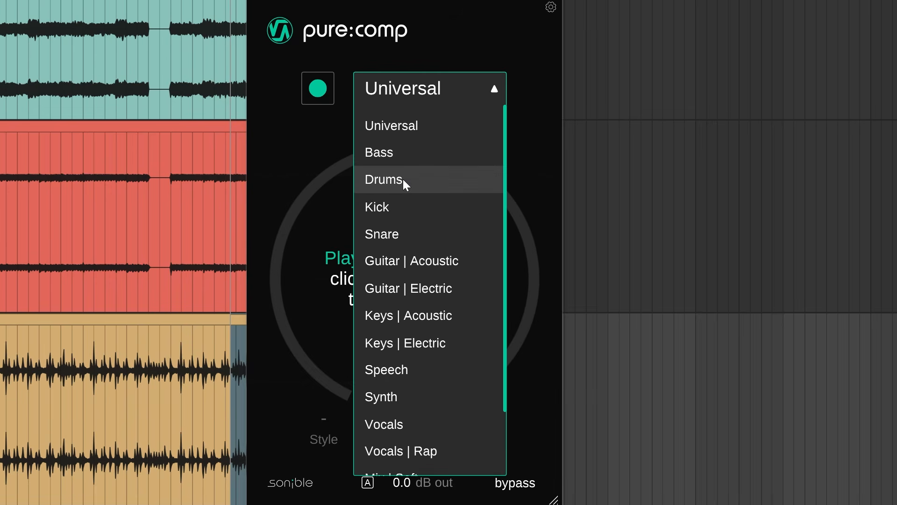
left_click(403, 178)
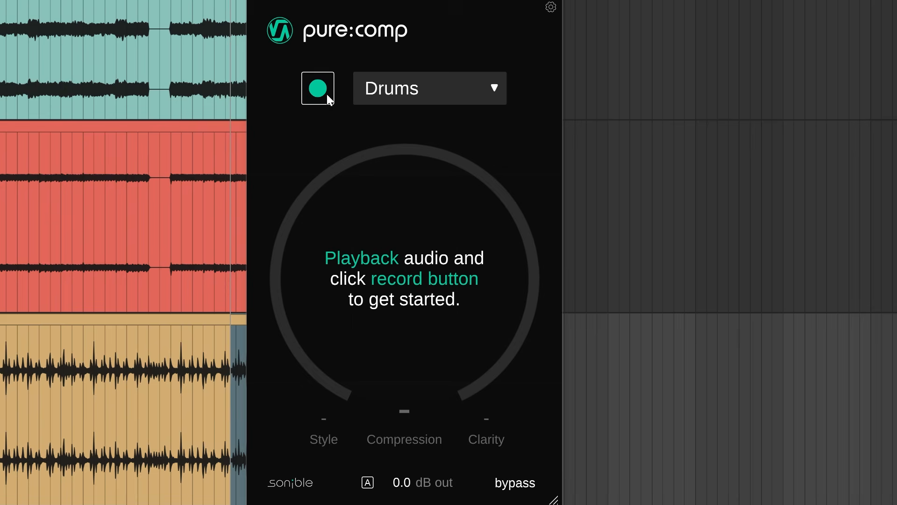
Step: Start playback and have pureComp learn the DRUMS track with the Drums profile
key("space")
left_click(326, 92)
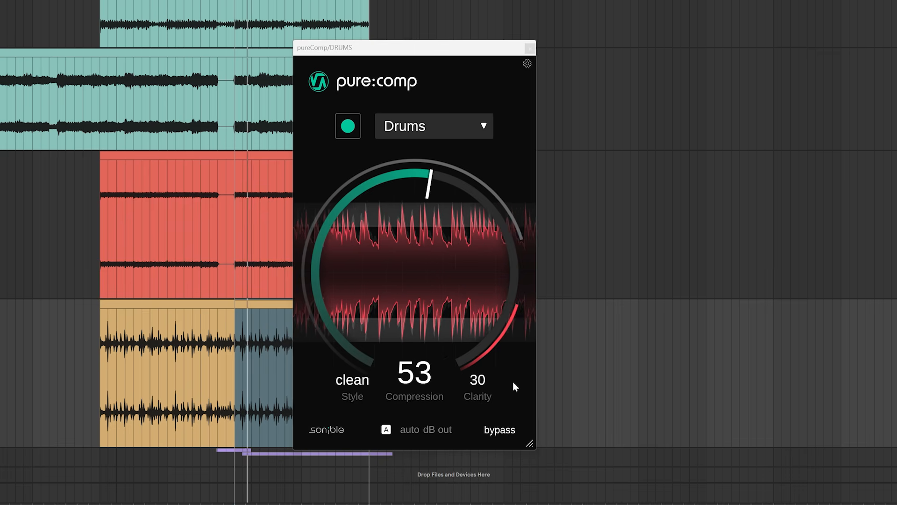
Step: Try compression amounts of 91 and 30 in pureComp on the DRUMS track and reset the compression to its learned value
left_click_drag(437, 302, 438, 249)
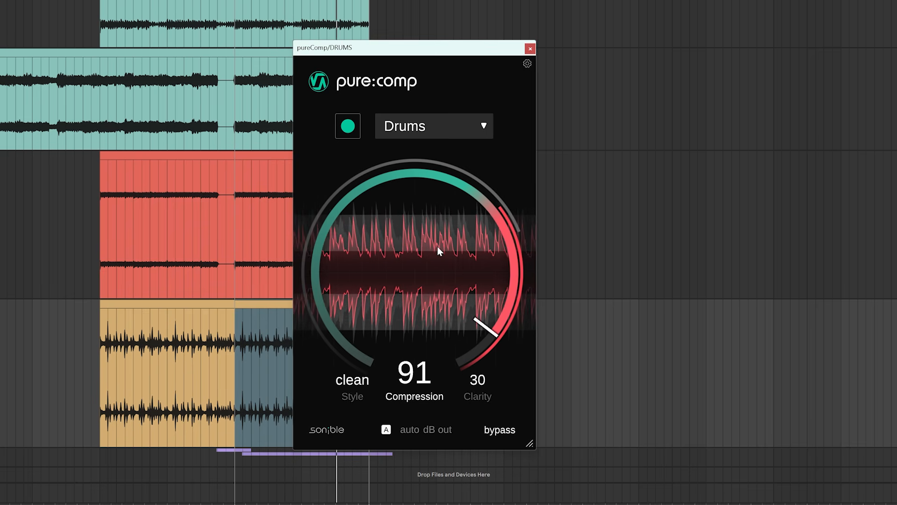
left_click_drag(437, 246, 451, 329)
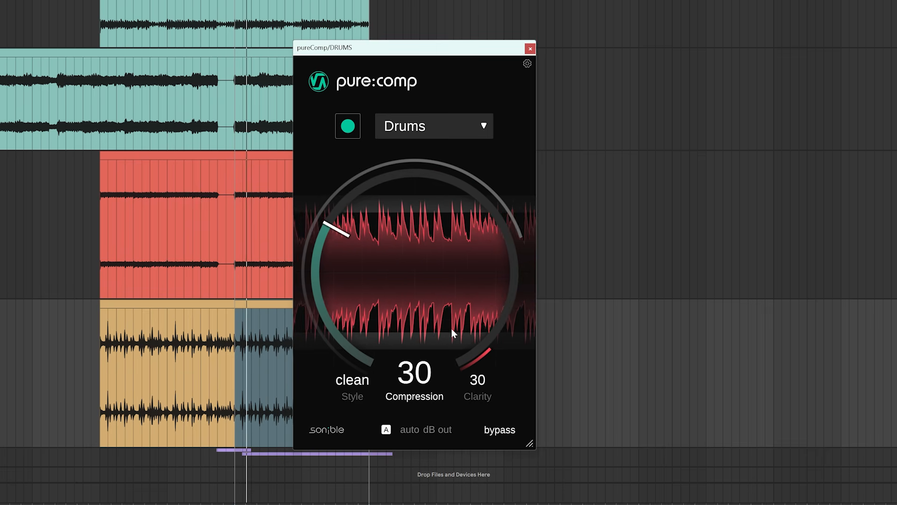
double_click(441, 283)
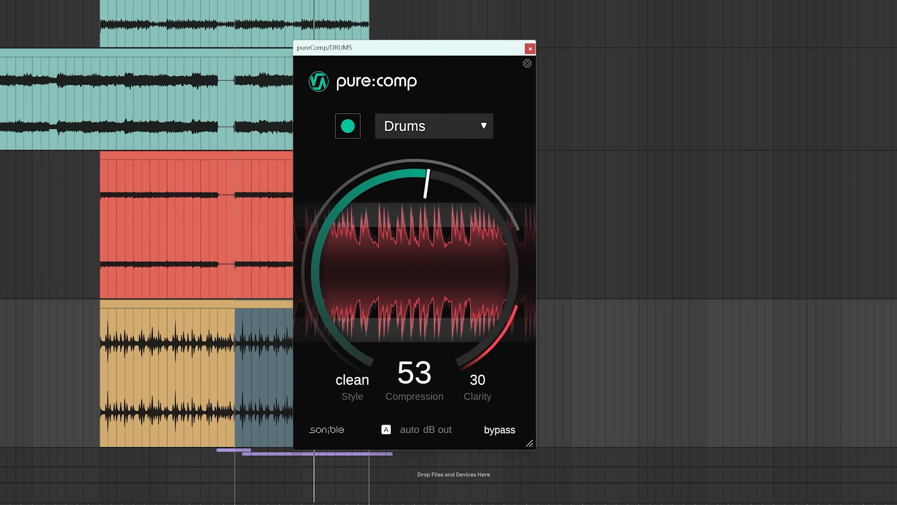
Step: Compare the DRUMS track with pureComp bypassed and active
left_click(604, 364)
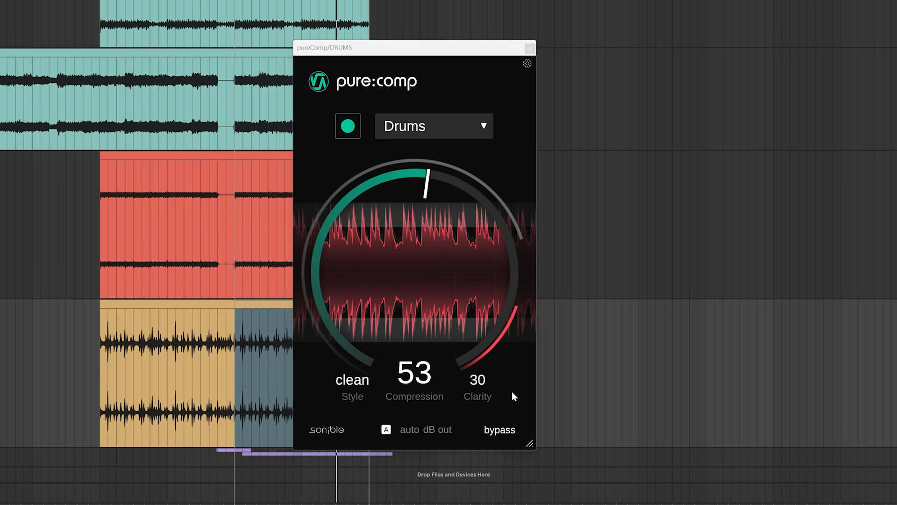
left_click(513, 435)
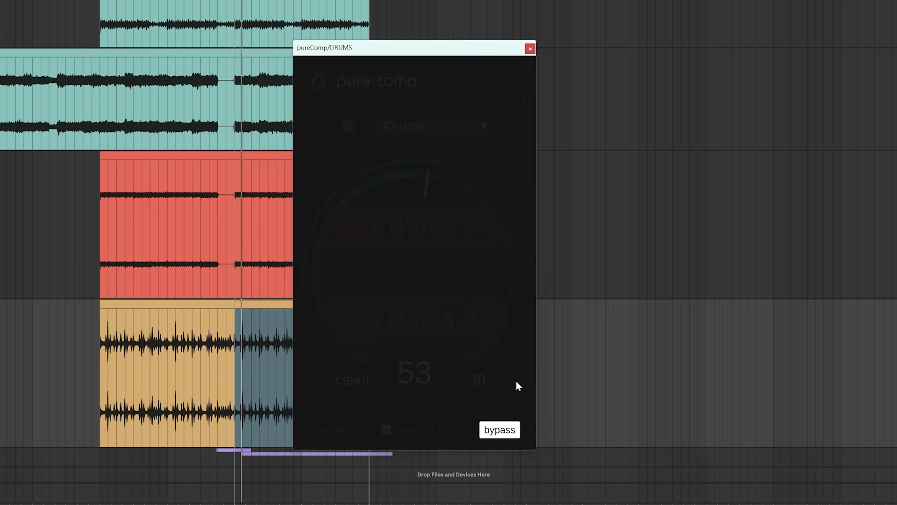
left_click(506, 429)
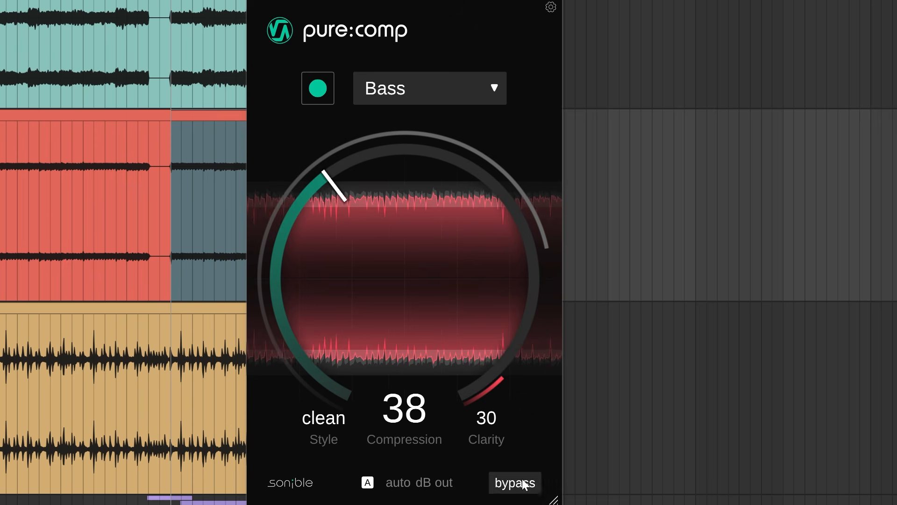
Step: Compare the BASS track with pureComp bypassed and active, and cycle its compression style from clean through mixed
left_click(523, 482)
left_click(519, 479)
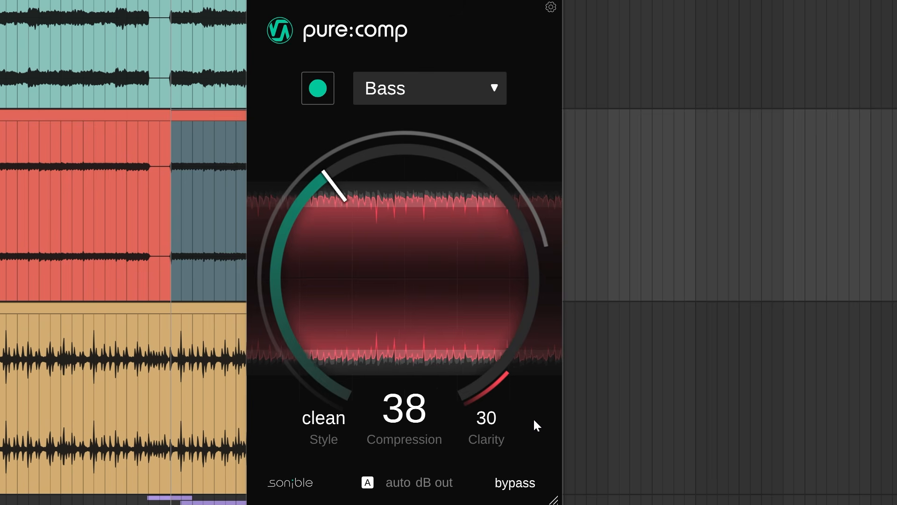
left_click(313, 420)
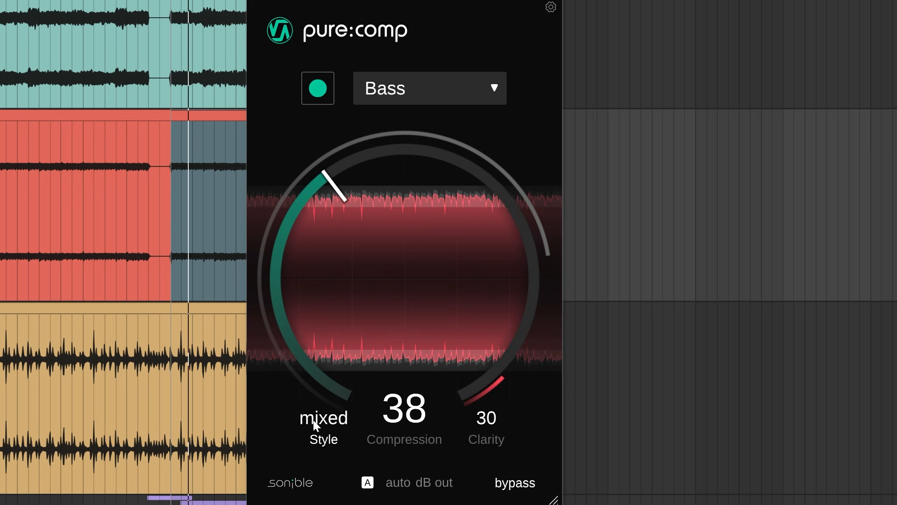
left_click(313, 420)
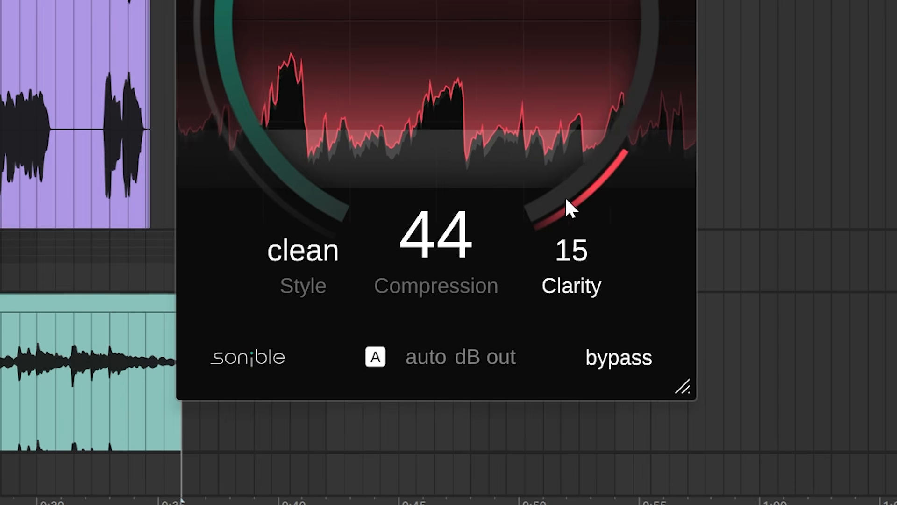
Step: Set the clarity to 90 in pureComp on Vox Main and compare the full mix with the compressor bypassed and active
left_click_drag(567, 206, 560, 88)
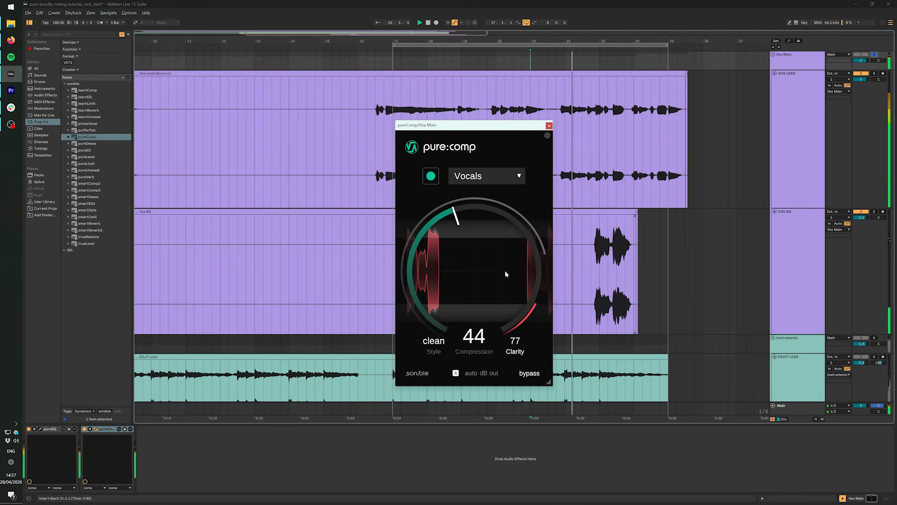
left_click_drag(504, 268, 504, 257)
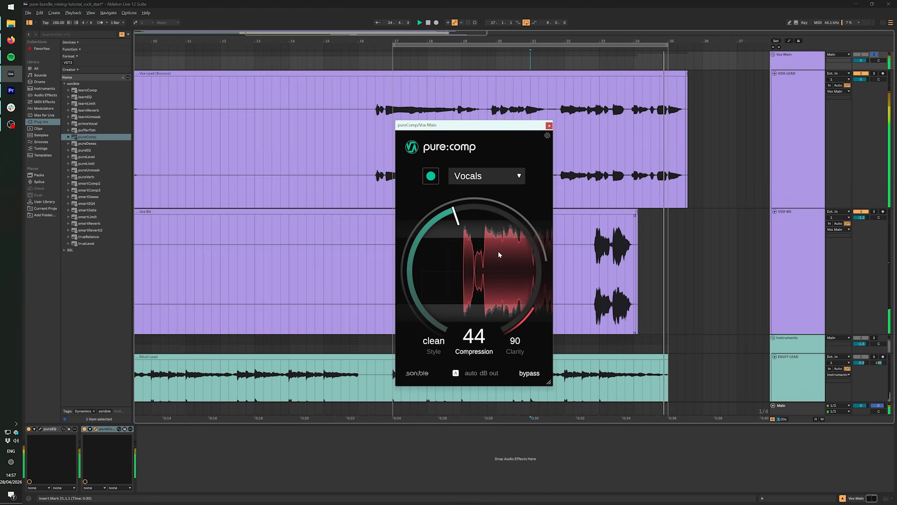
key("space")
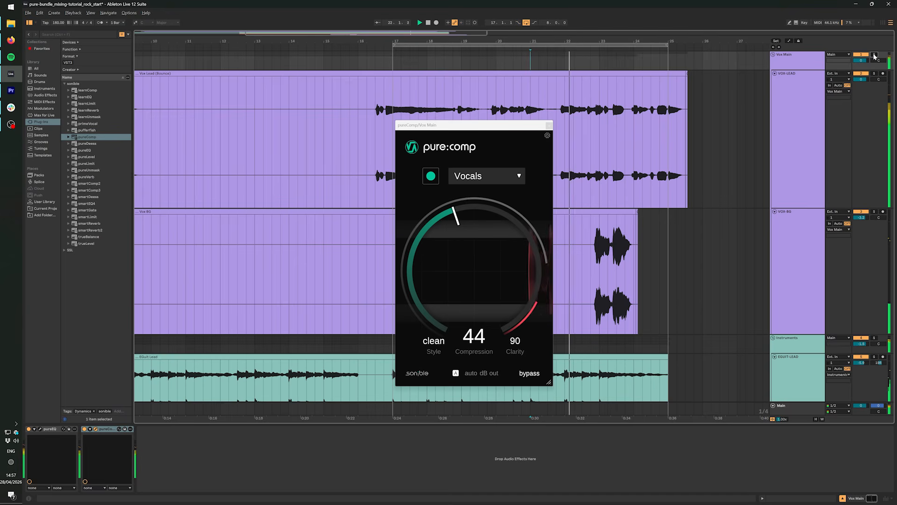
left_click(533, 373)
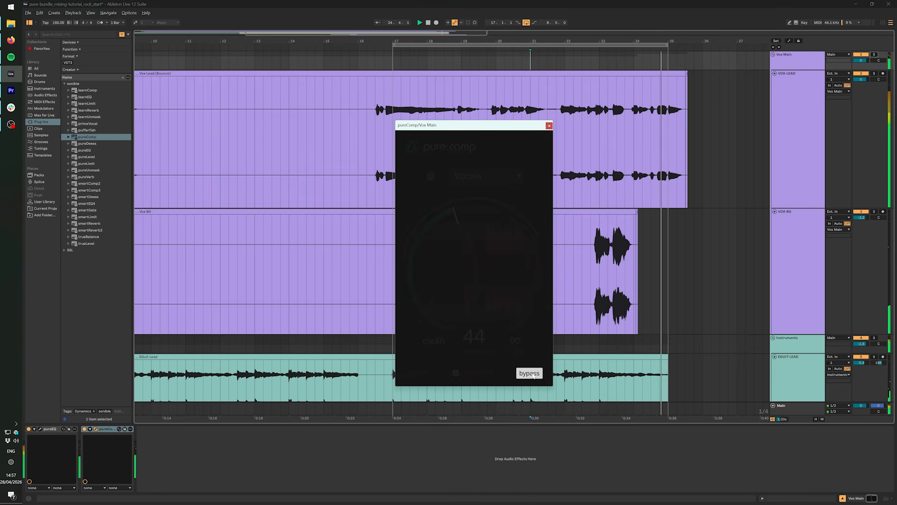
left_click(533, 375)
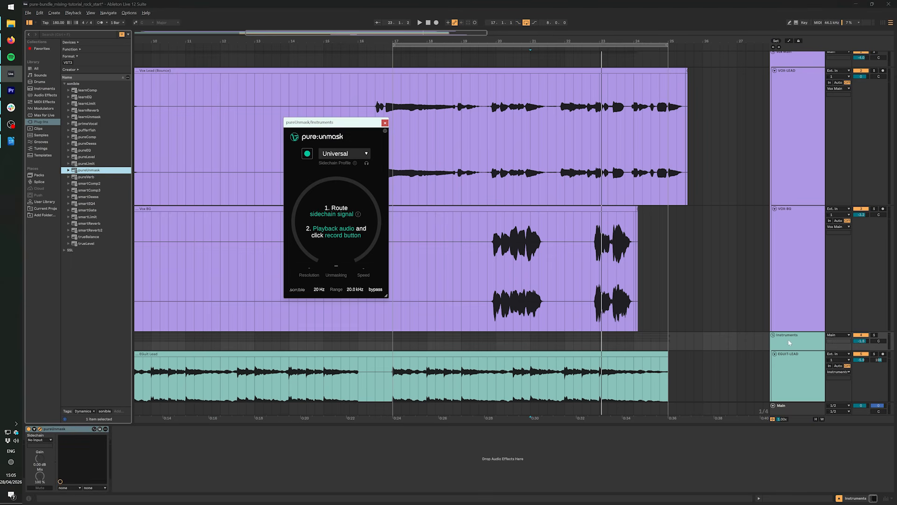
Step: Route Vox Main into the sidechain of pureUnmask on the Instruments group and start learning with the Vocals profile
left_click_drag(385, 295, 505, 372)
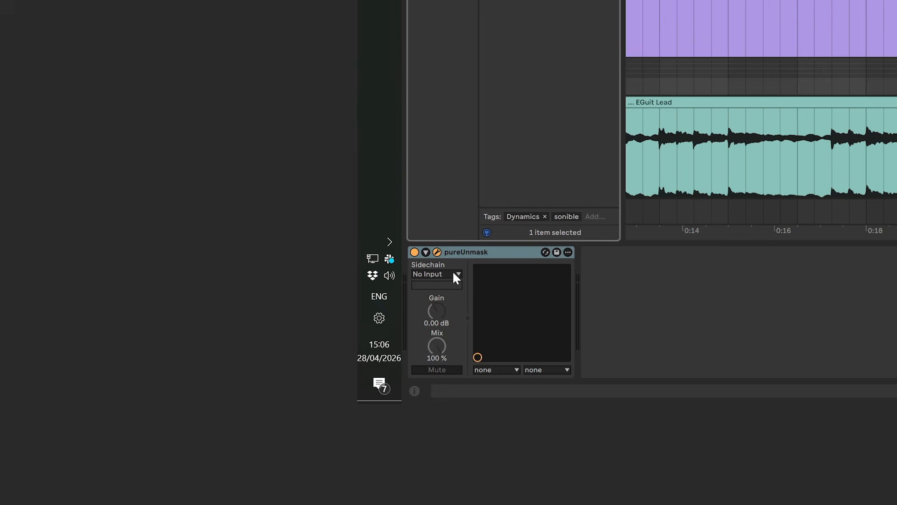
left_click(47, 438)
left_click(466, 114)
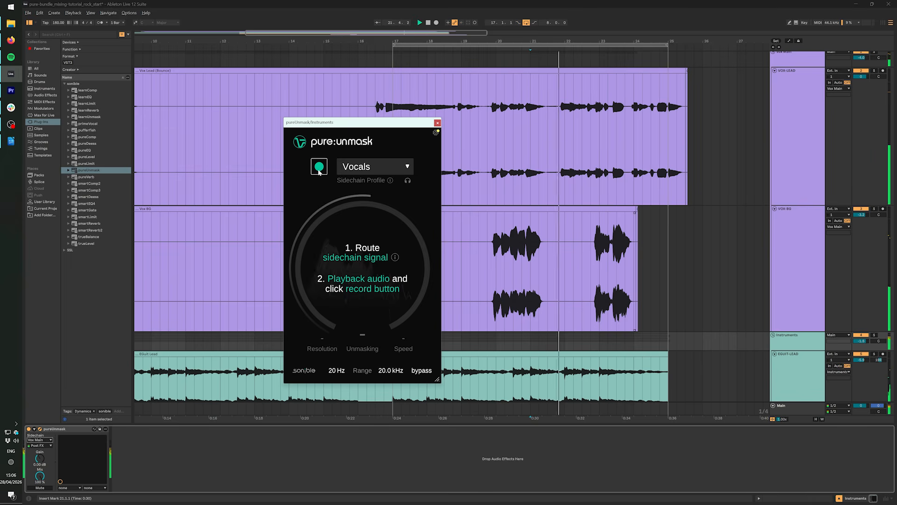
left_click(319, 170)
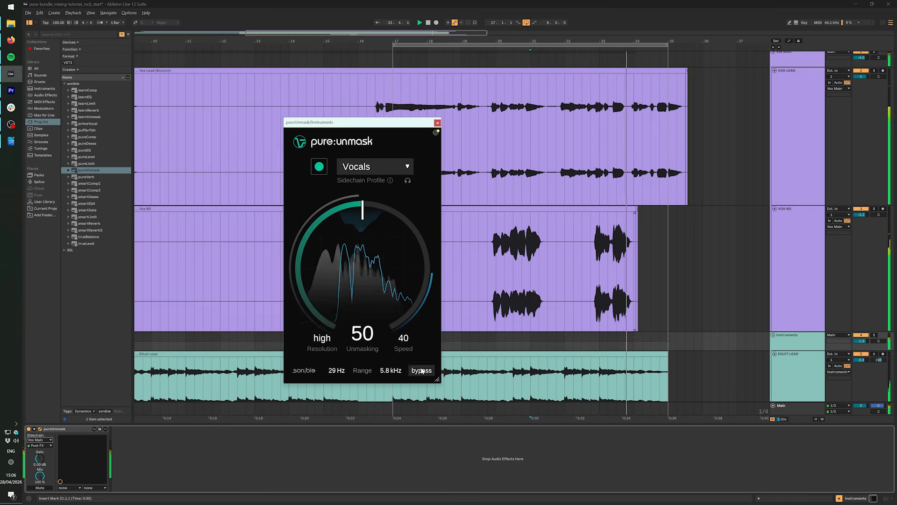
Step: Compare the mix with pureUnmask on the Instruments group bypassed and active
left_click(421, 371)
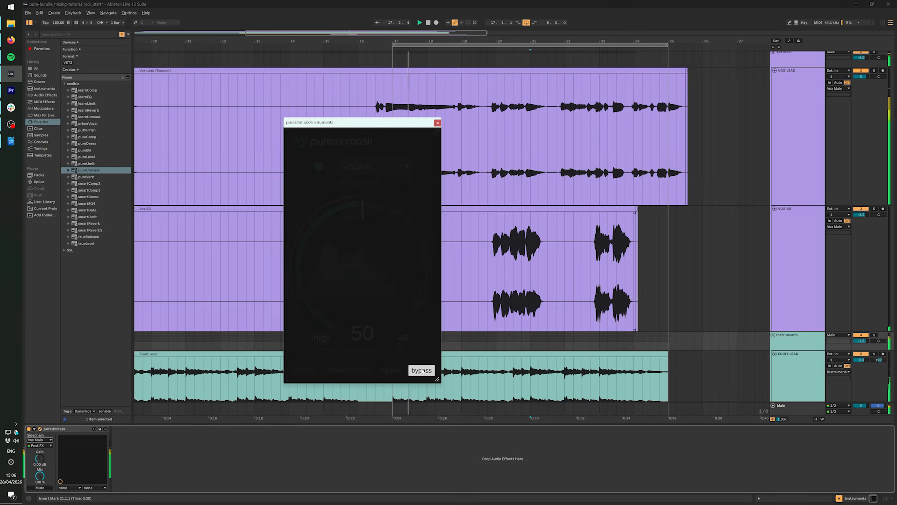
left_click(421, 371)
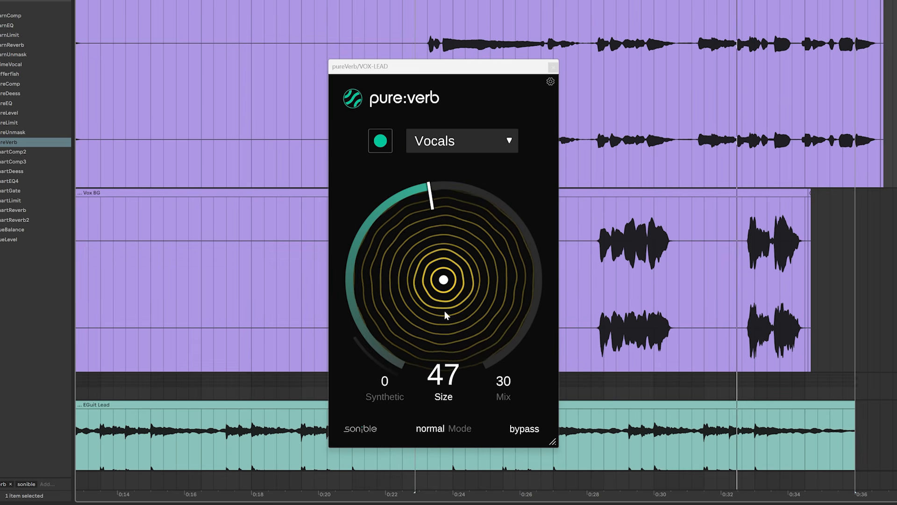
Step: Set pureVerb on VOX-LEAD to size 62 and mix 46, and compare the vocal with the reverb bypassed and active
left_click_drag(445, 315, 438, 285)
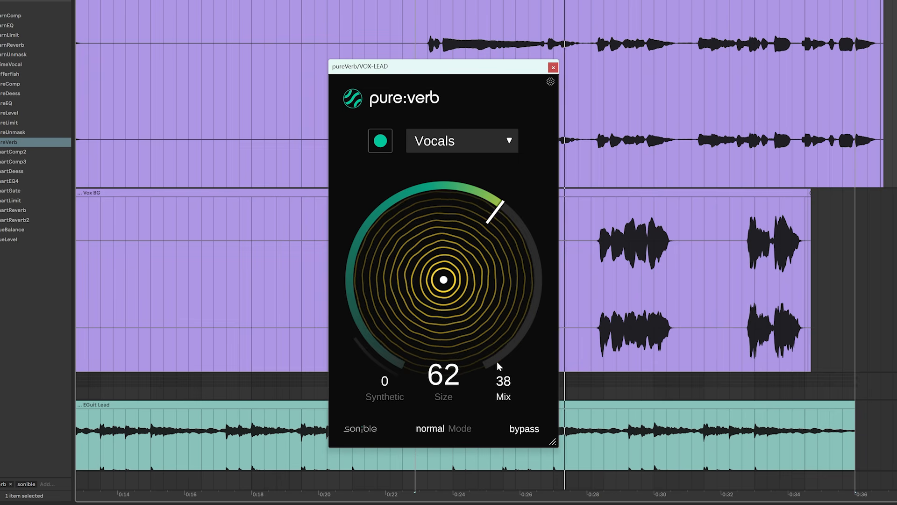
left_click_drag(495, 350, 504, 378)
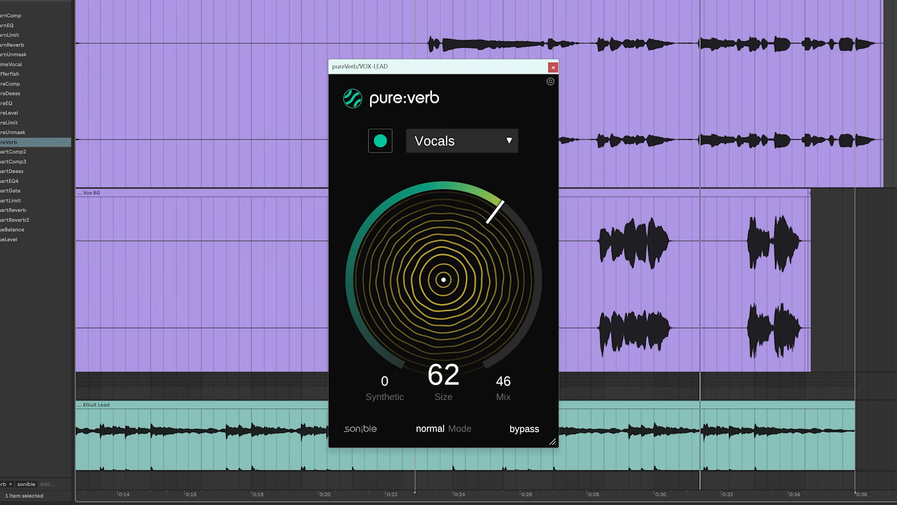
left_click(606, 299)
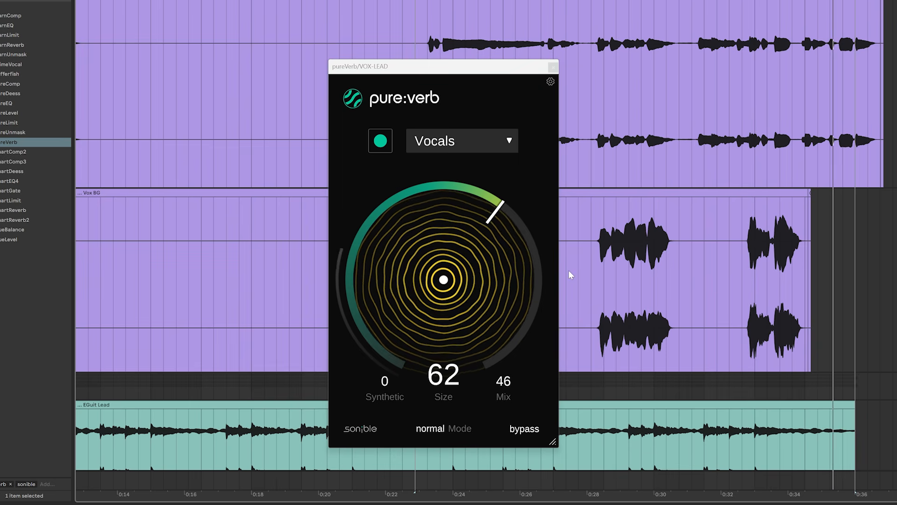
left_click(524, 429)
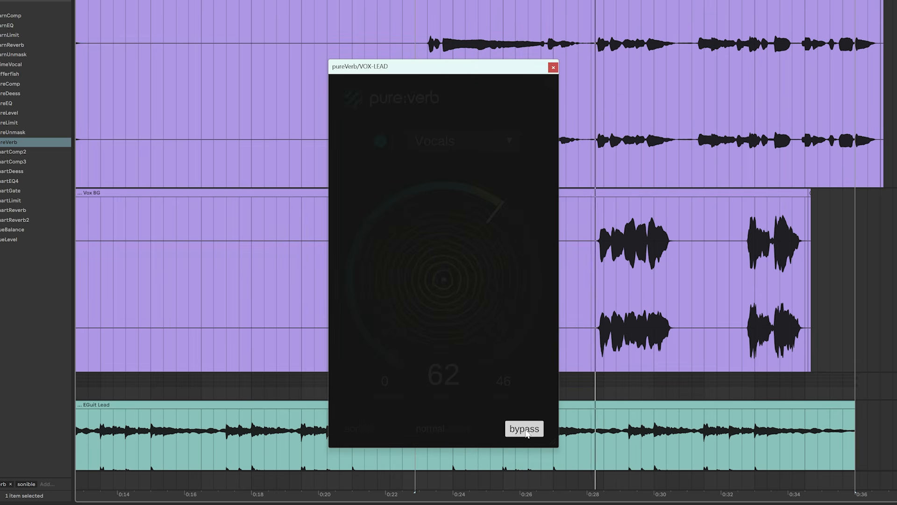
left_click(524, 429)
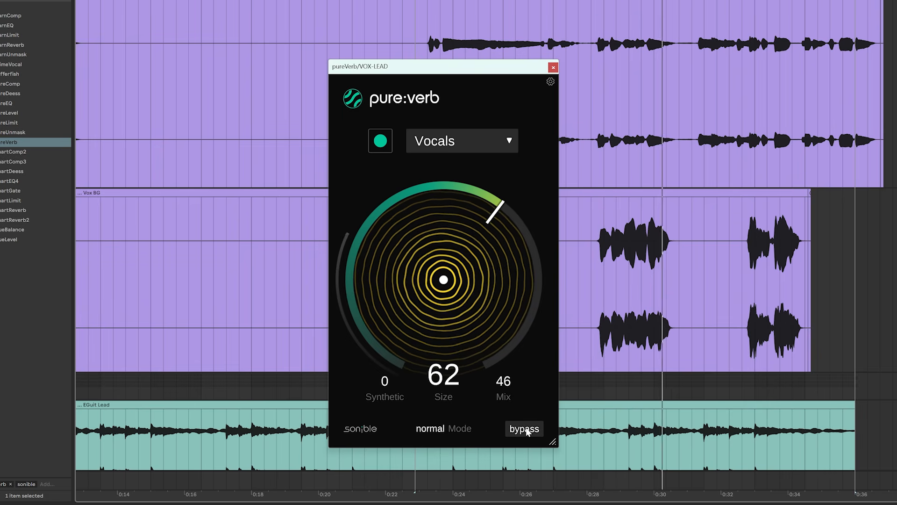